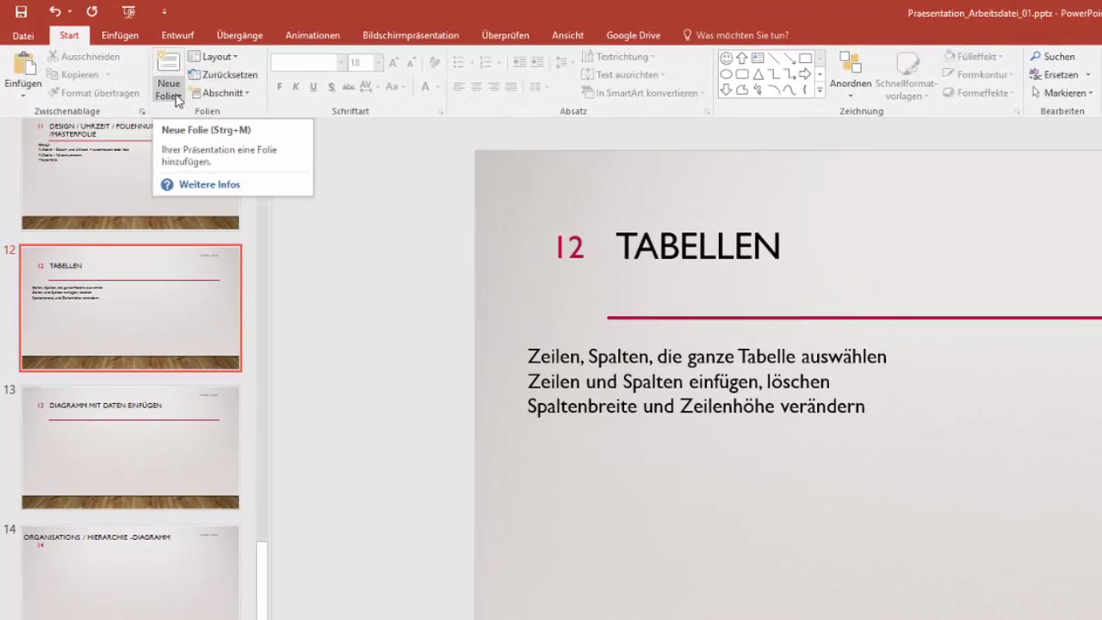
Open the Layout gallery while slide 12, TABELLEN, is selected
left_click(233, 60)
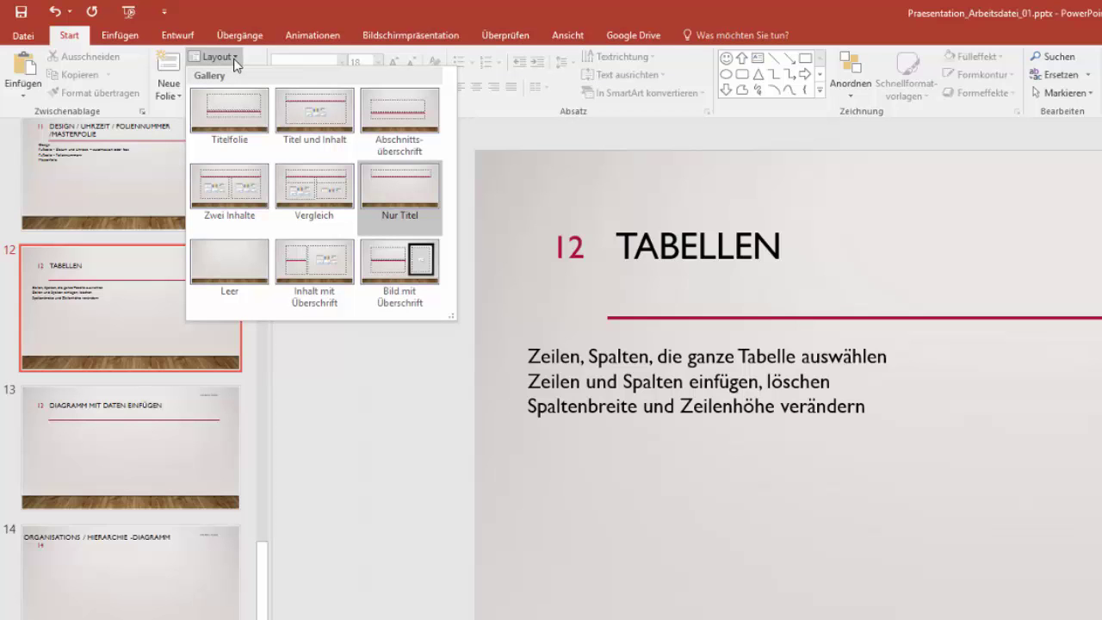
Insert a new Titel und Inhalt slide as slide 13 after TABELLEN
left_click(245, 12)
left_click(181, 96)
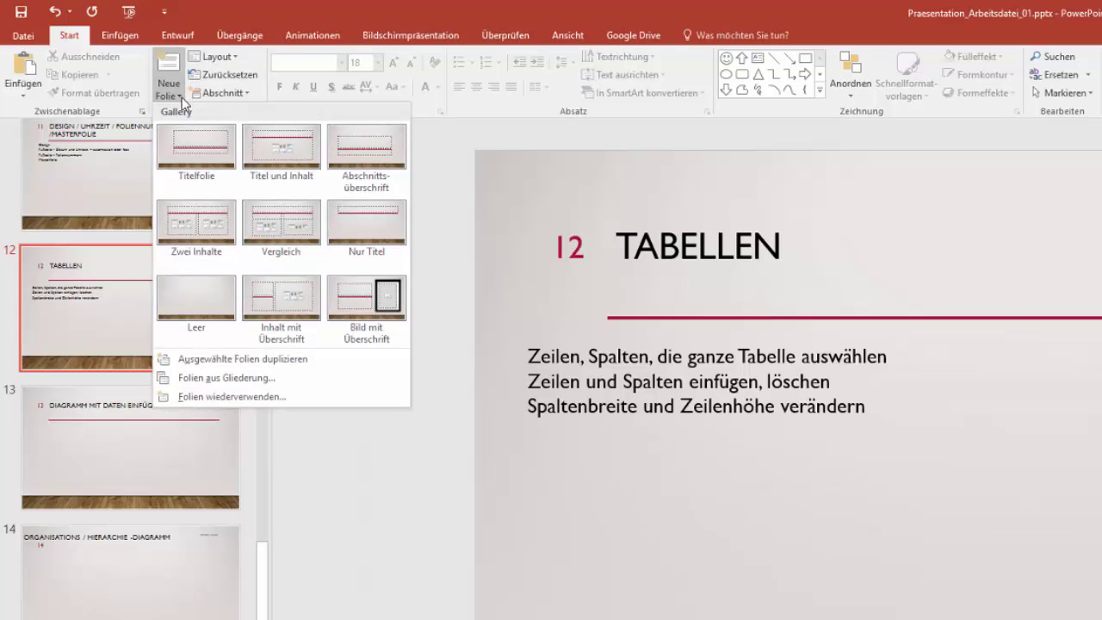
left_click(278, 168)
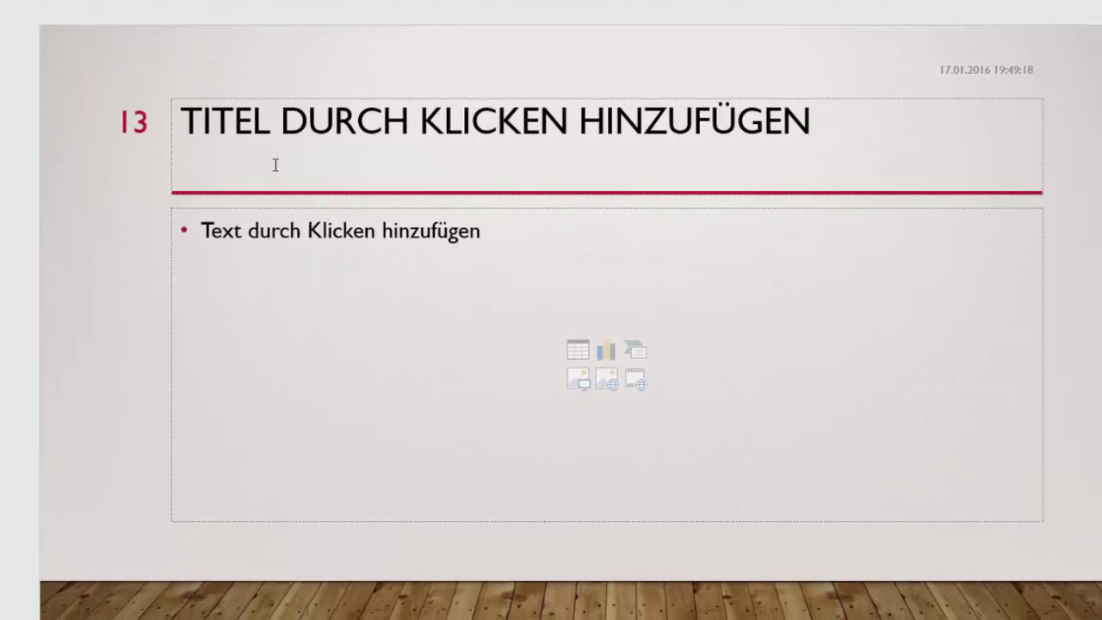
Title slide 13 'TABELLE' and start a table with 4 columns and 2 rows
left_click(338, 127)
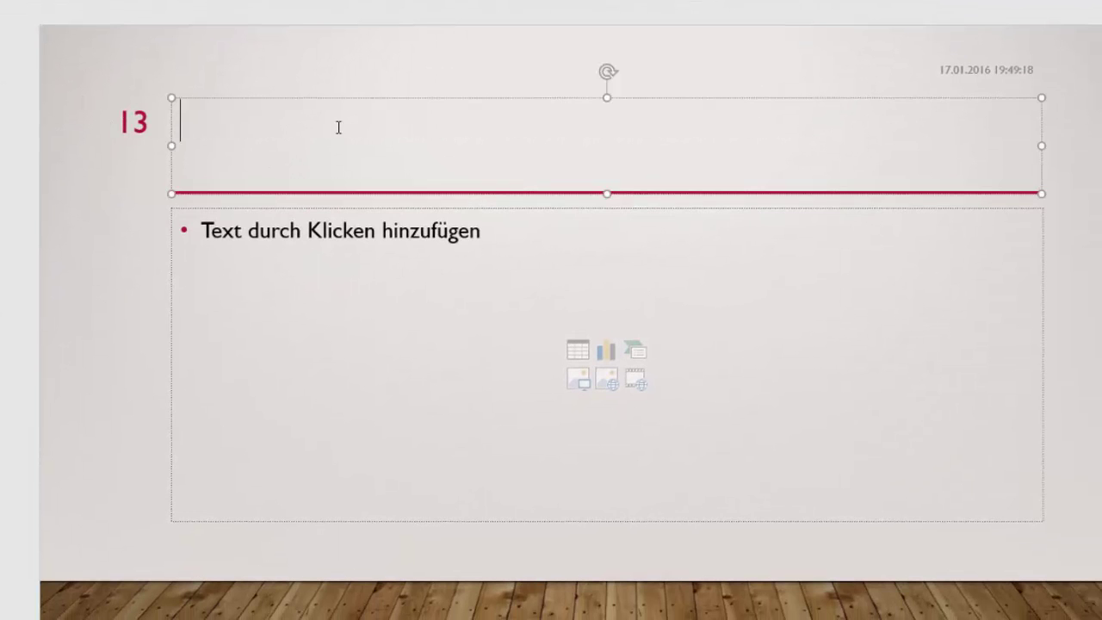
type("TABELLE")
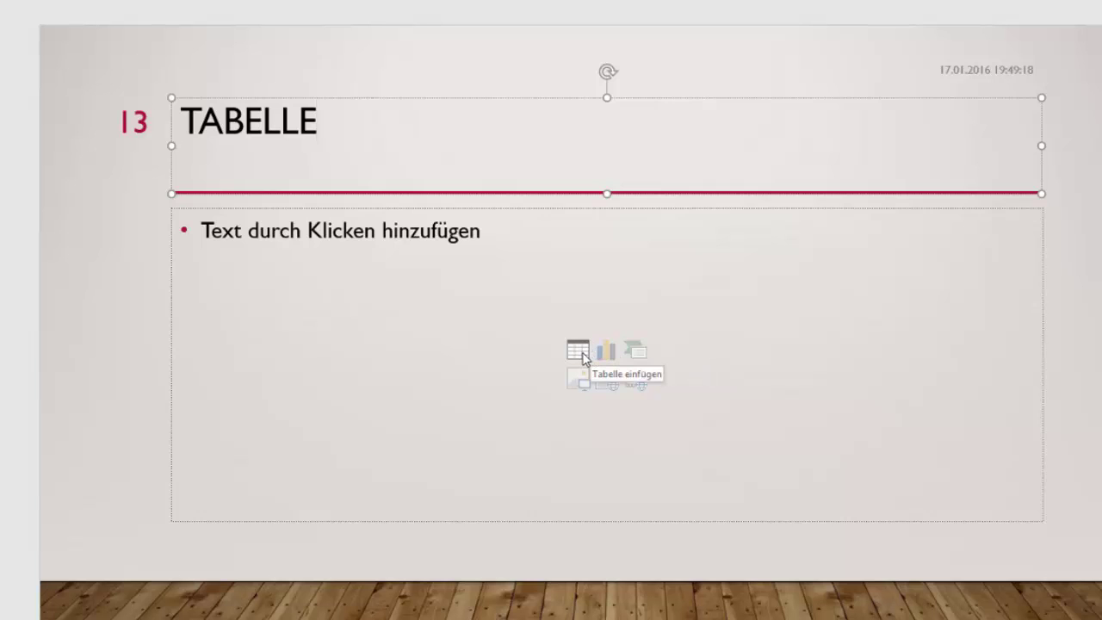
left_click(583, 357)
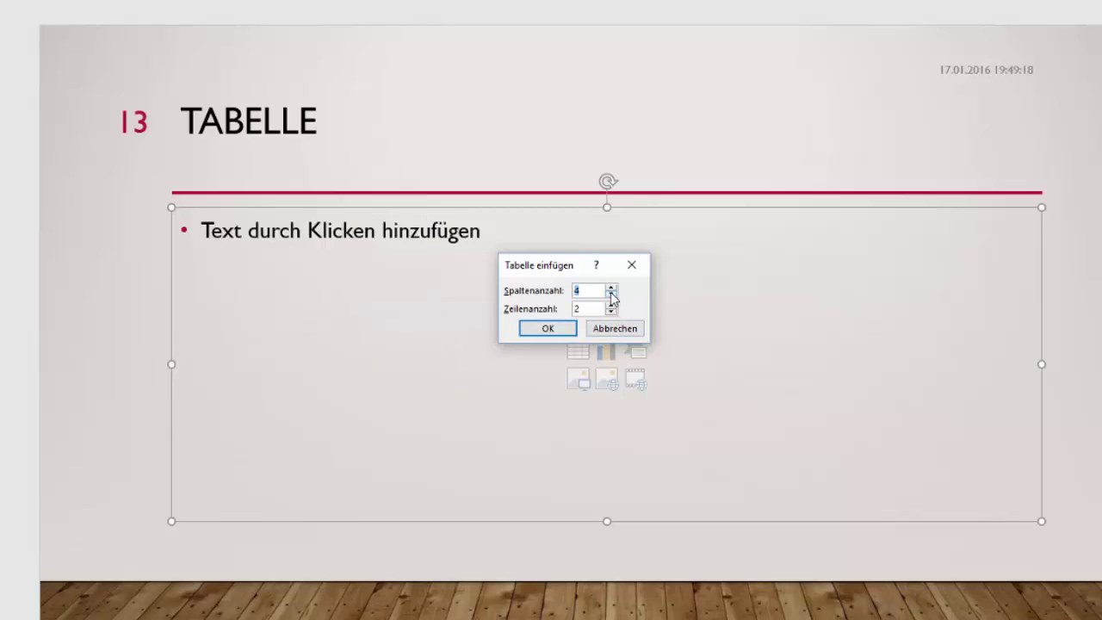
Insert the 4x2 table and fill the header with xcvxcv, sdfsdf, sdgsdg, sdgsdg
left_click(552, 331)
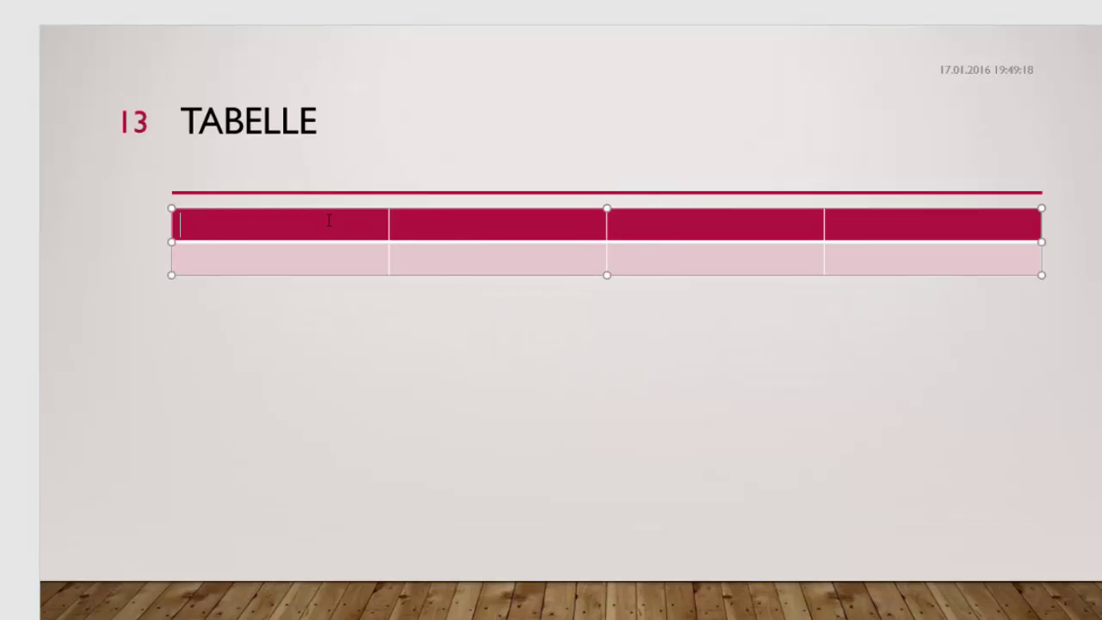
type("xcvxcv")
left_click(449, 226)
type("sdfsdf")
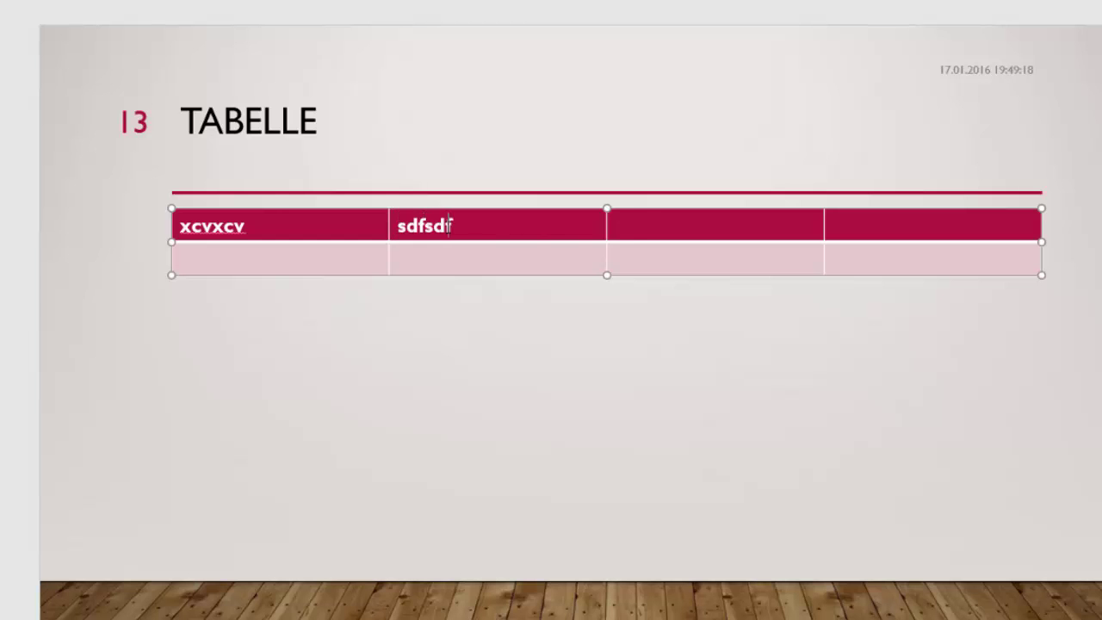
left_click(632, 227)
type("sdgsdg")
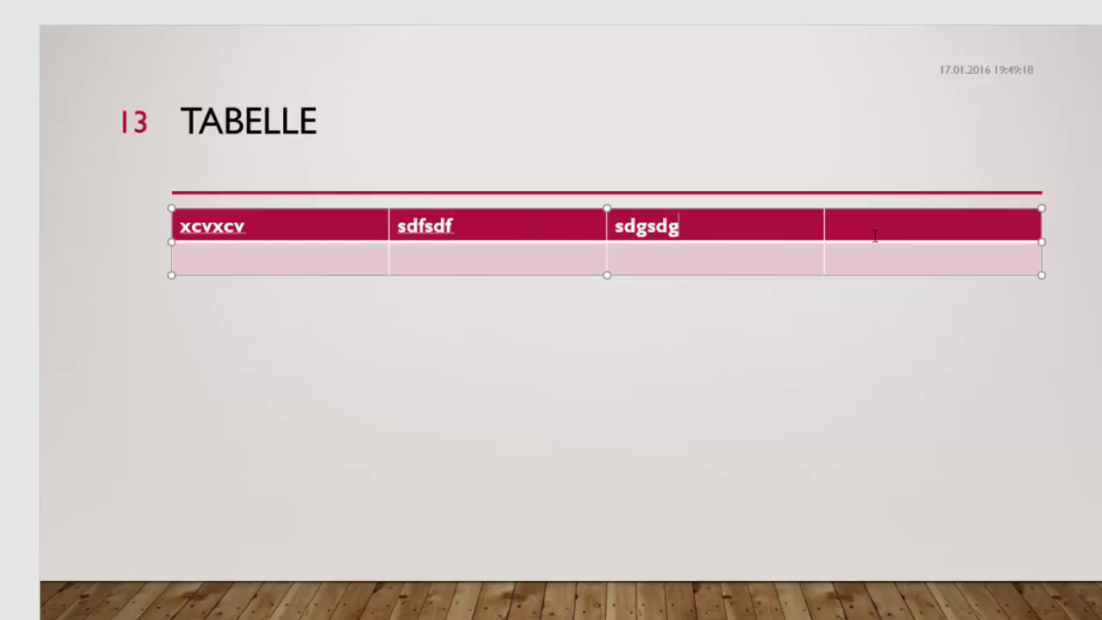
left_click(875, 236)
type("sdgsdg")
Fill the second row with l, 2, 3, 3
left_click(306, 263)
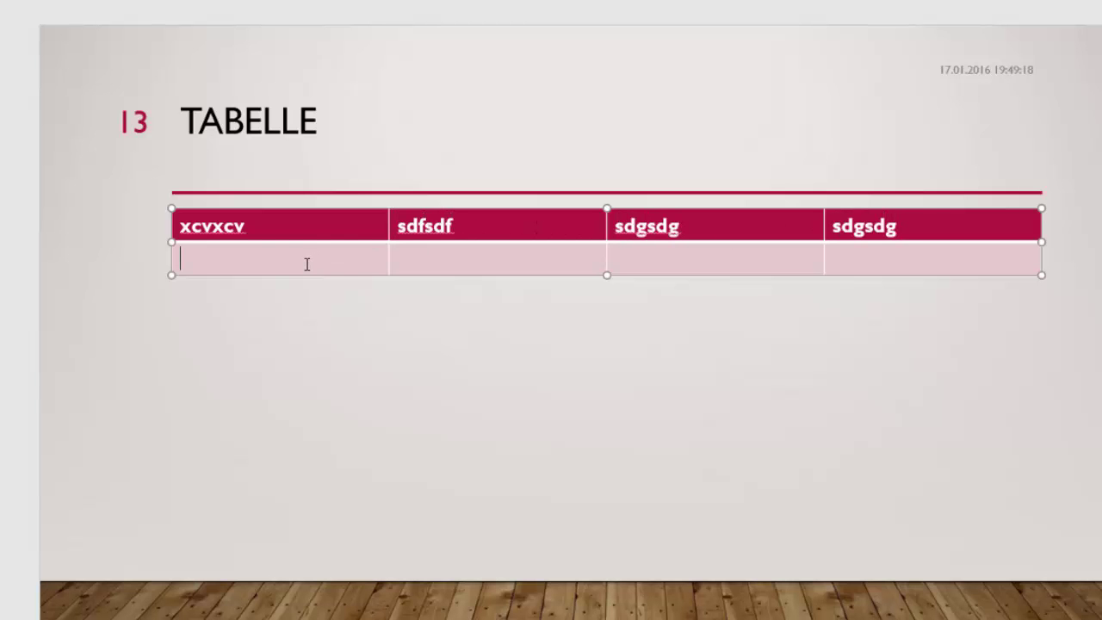
type("q")
left_click(467, 257)
left_click(160, 258)
type("l")
left_click(419, 266)
type("2")
left_click(628, 256)
type("3")
left_click(889, 260)
type("3")
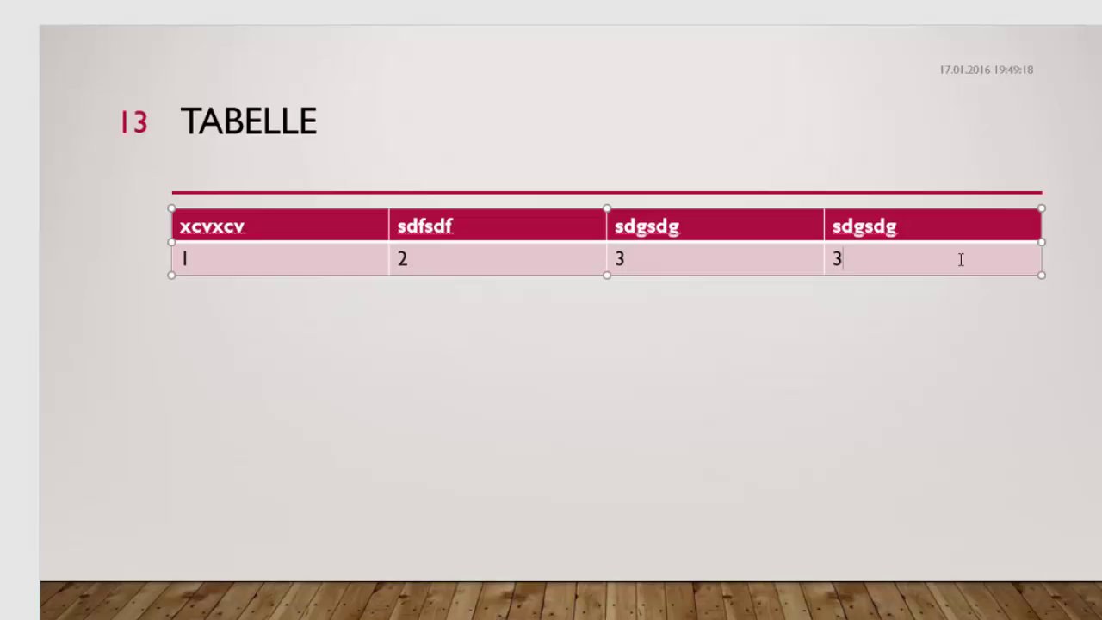
Add a third row containing fsdf, sdf, sdfsdf, sfd
key("Tab")
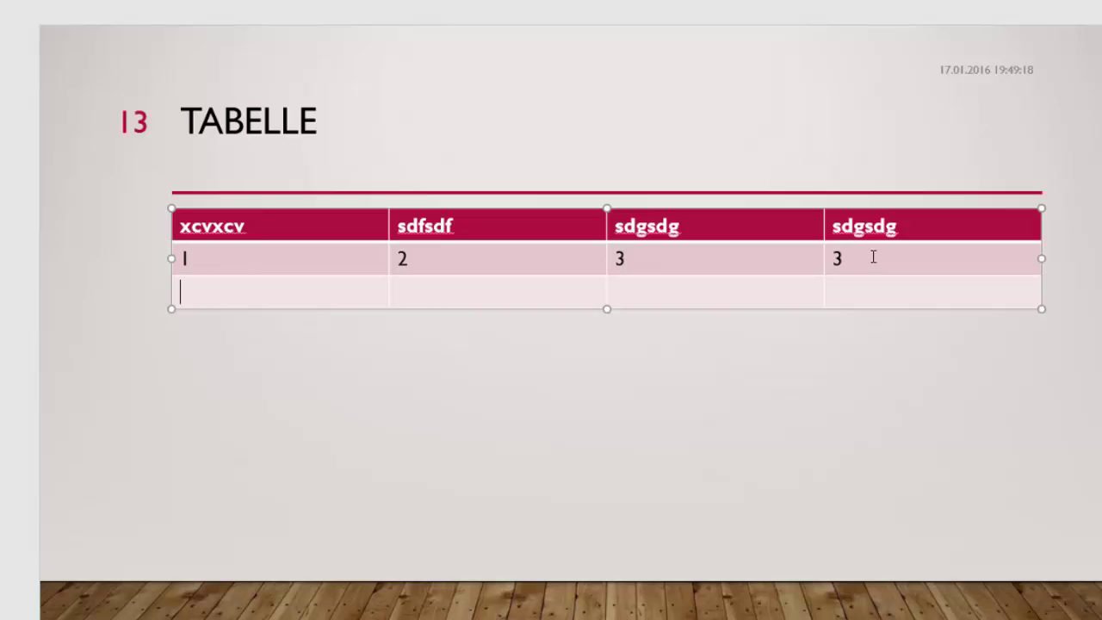
type("fsdf")
key("Tab")
type("sdf")
key("Tab")
type("sdfs")
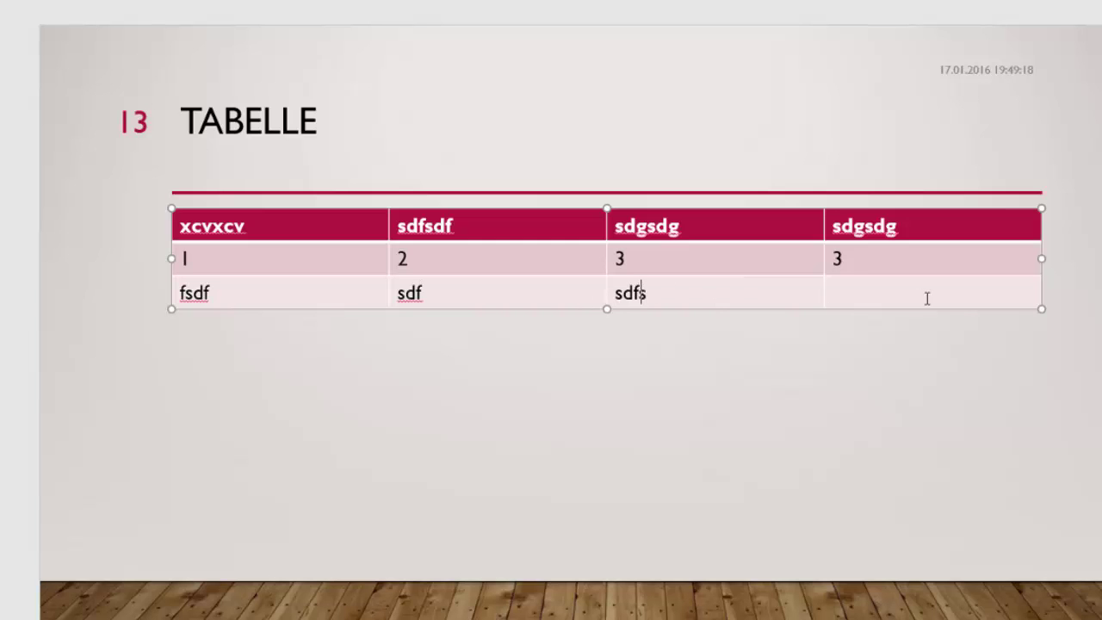
type("df")
key("Tab")
type("sfd")
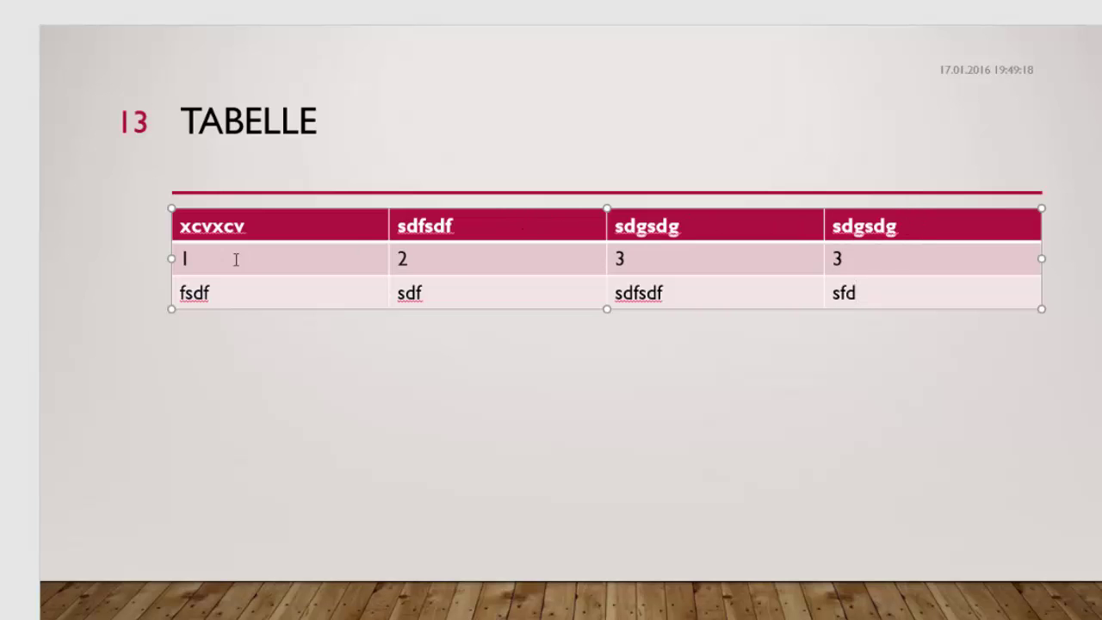
Add an empty row below the fsdf row and dismiss the sfd spelling suggestions
left_click_drag(203, 293, 870, 278)
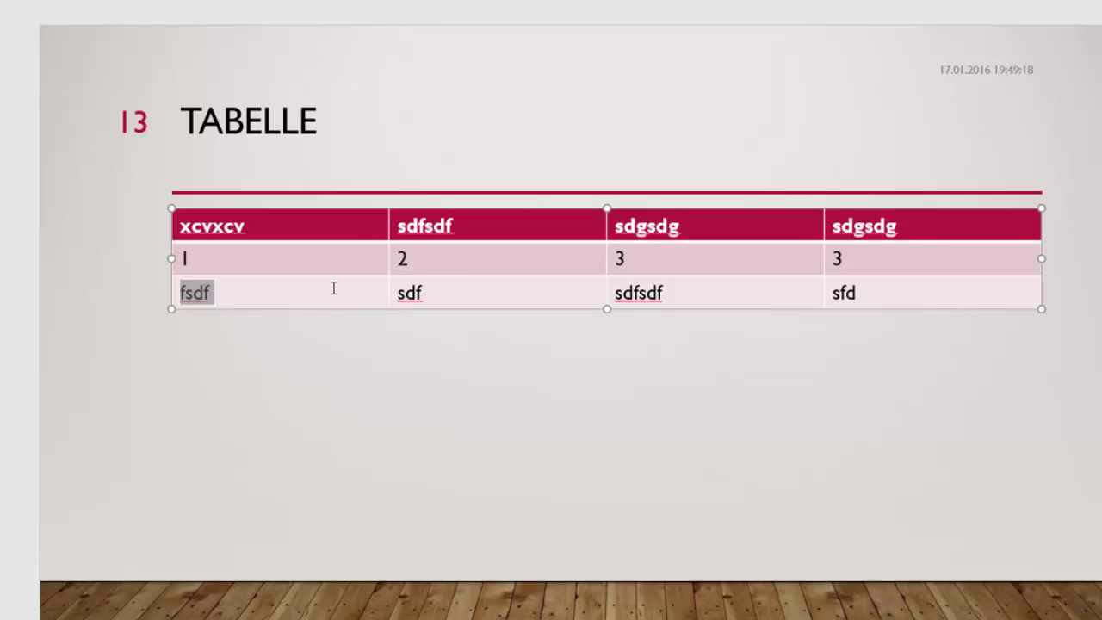
right_click(915, 292)
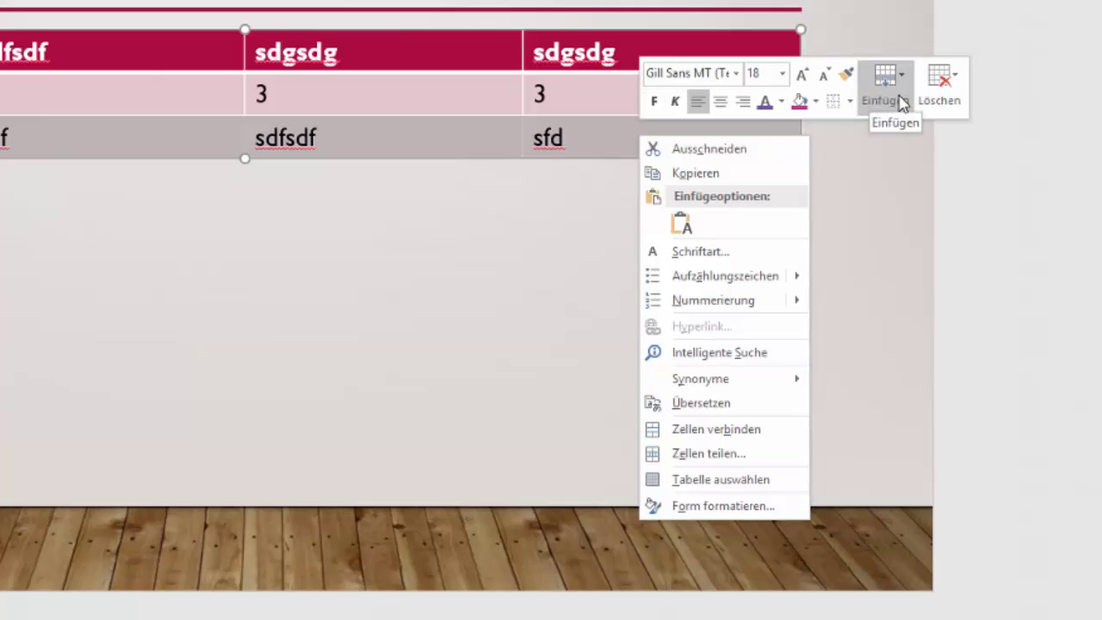
left_click(901, 102)
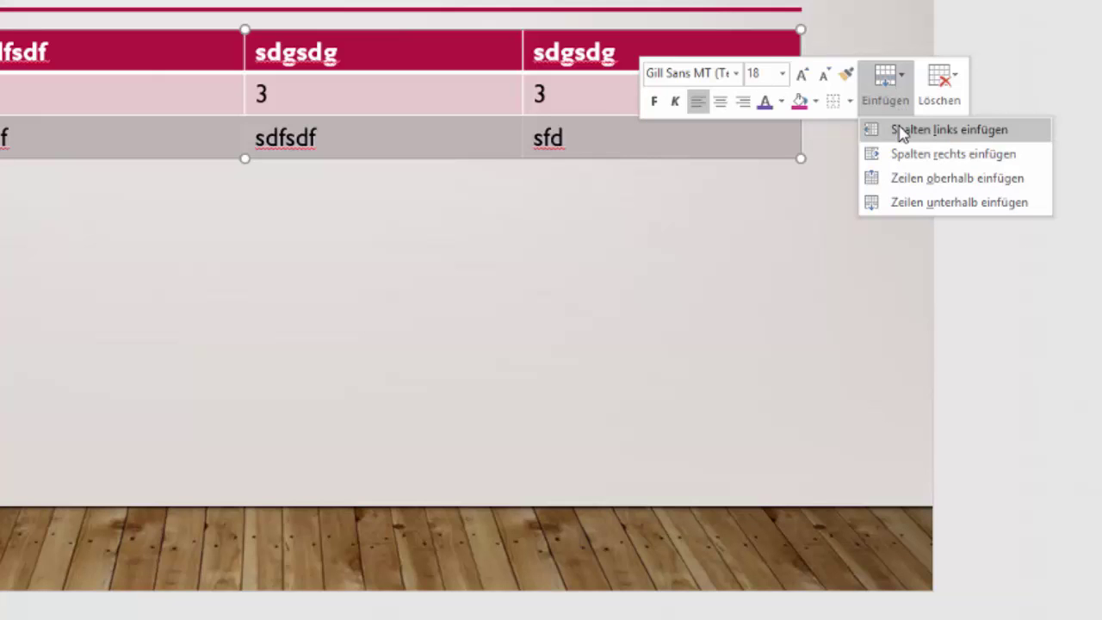
left_click(910, 203)
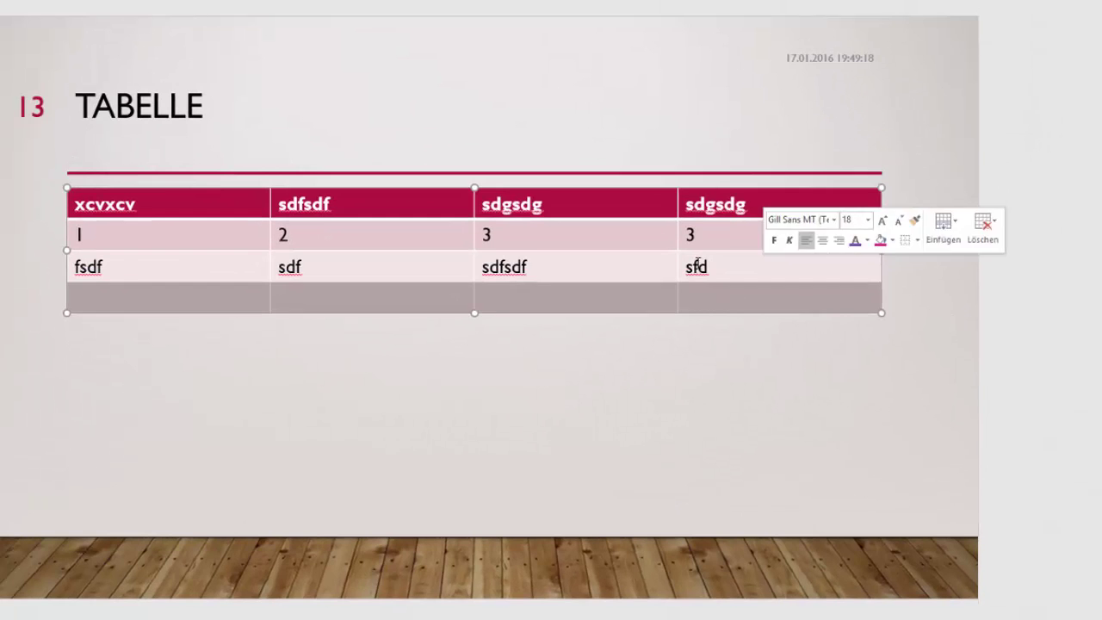
left_click(697, 267)
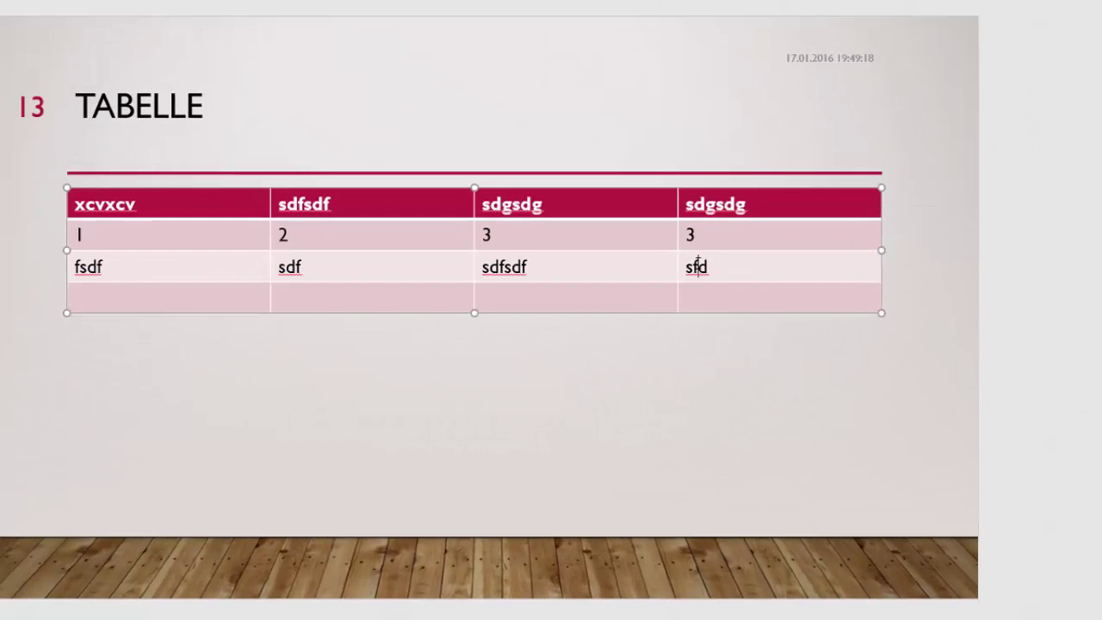
right_click(697, 267)
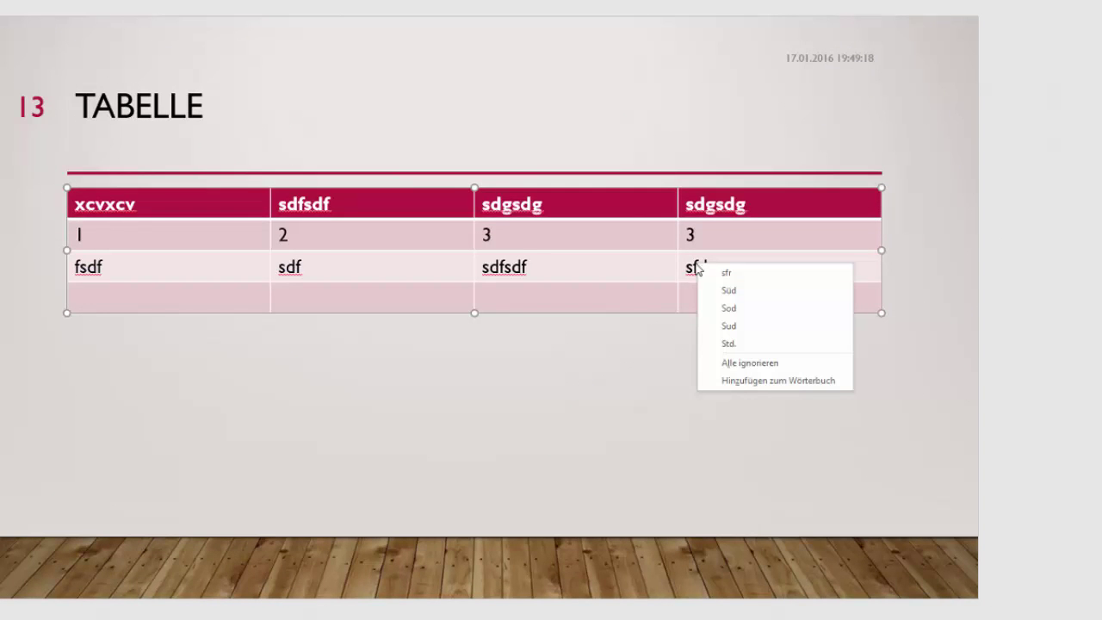
left_click(633, 268)
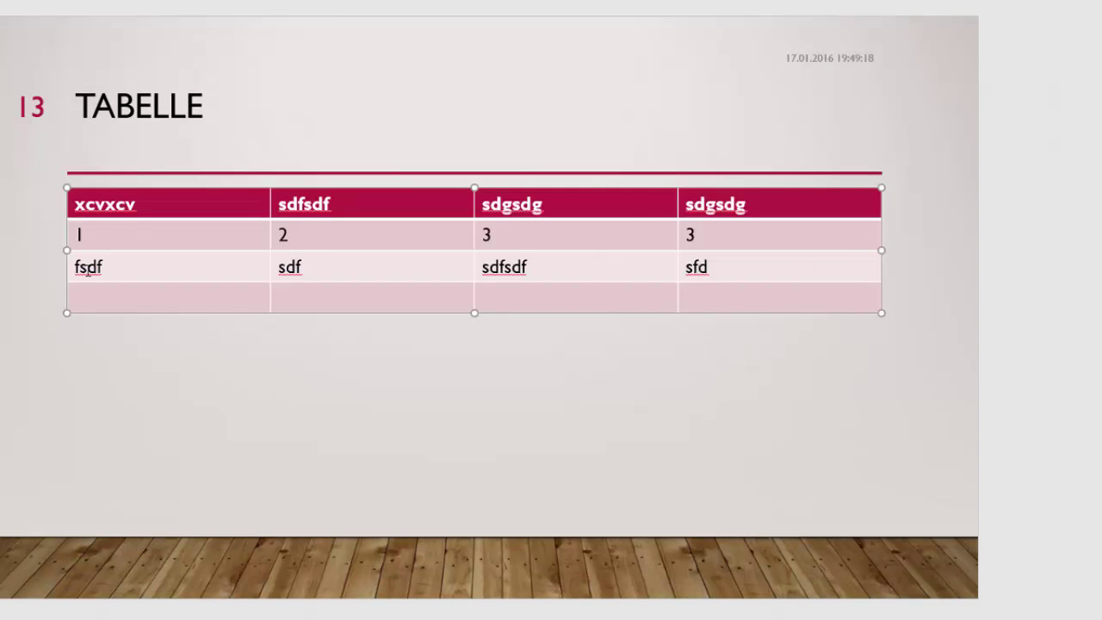
Insert an empty row above the fsdf row, then select the fourth column
left_click_drag(97, 270, 701, 262)
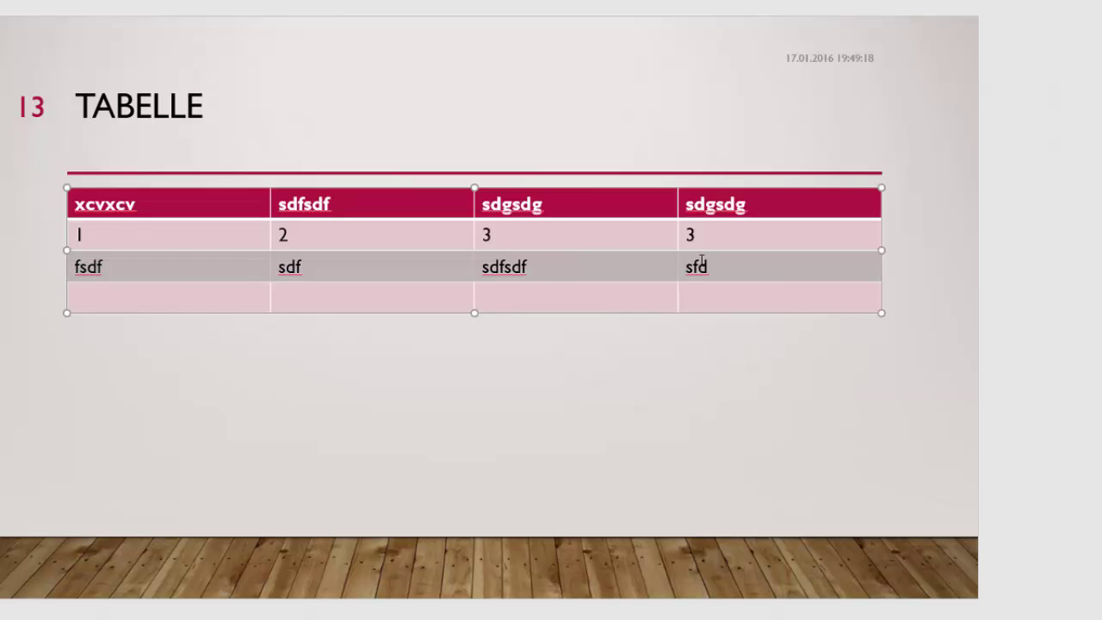
right_click(700, 261)
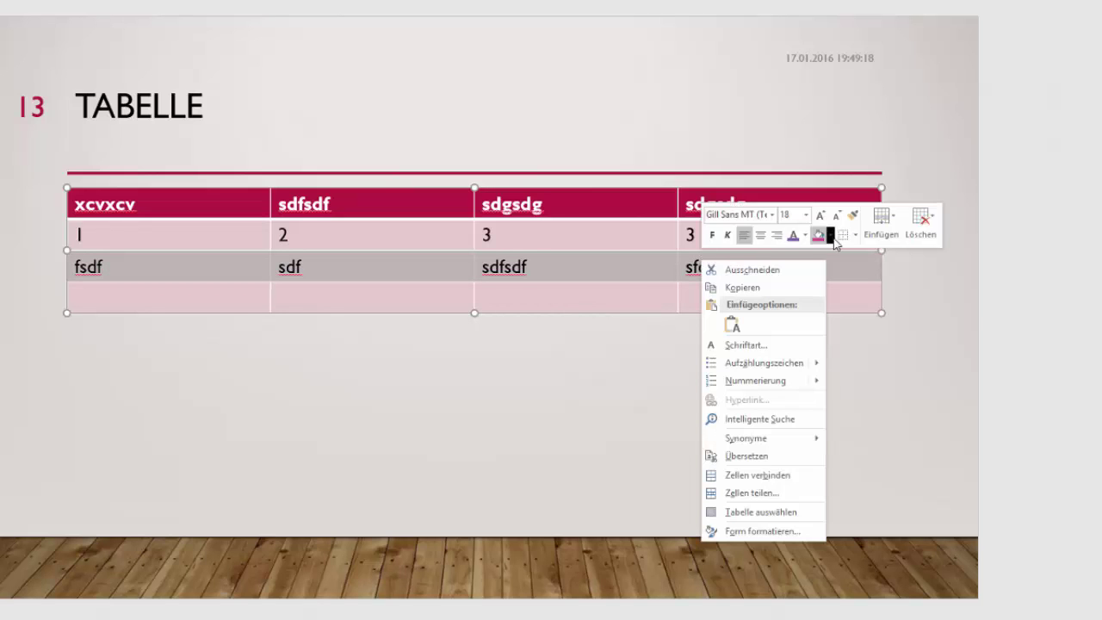
left_click(891, 226)
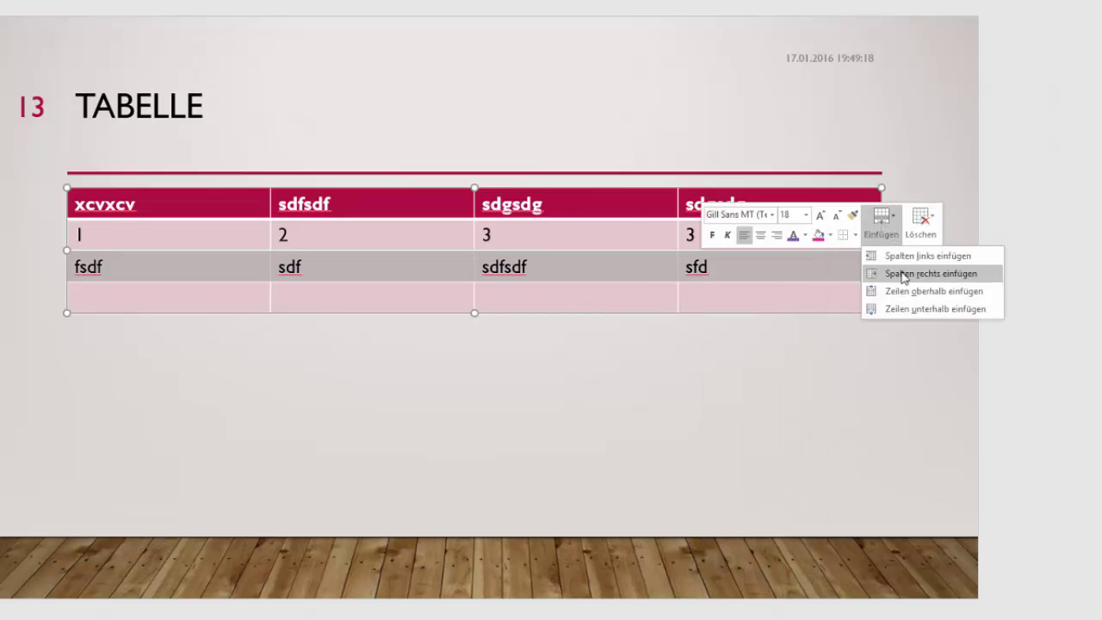
left_click(907, 293)
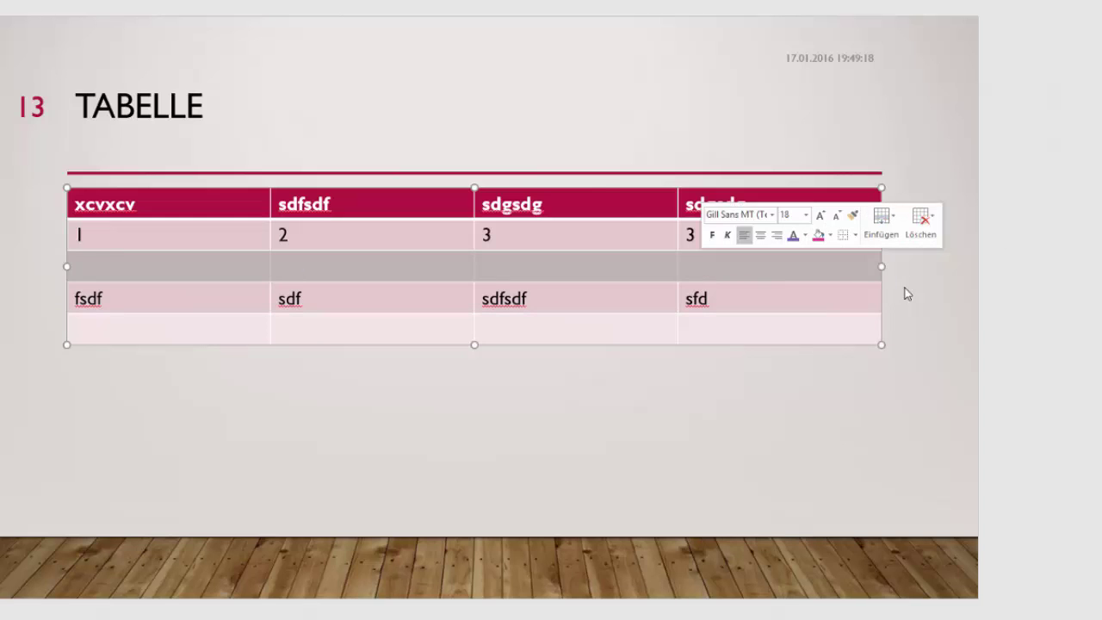
left_click(728, 273)
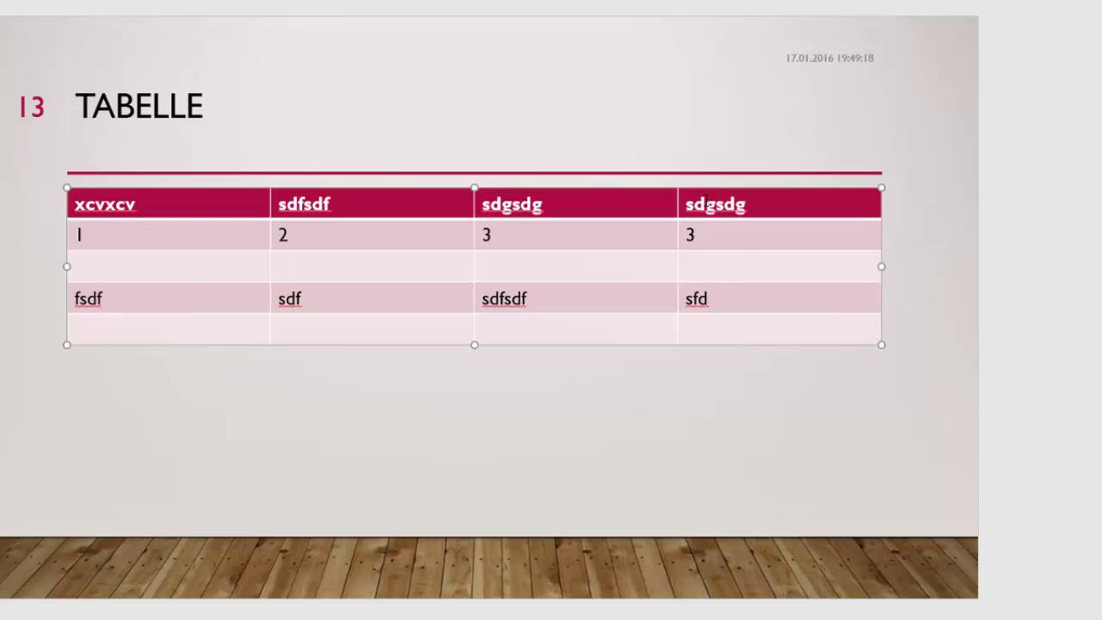
left_click_drag(706, 204, 709, 317)
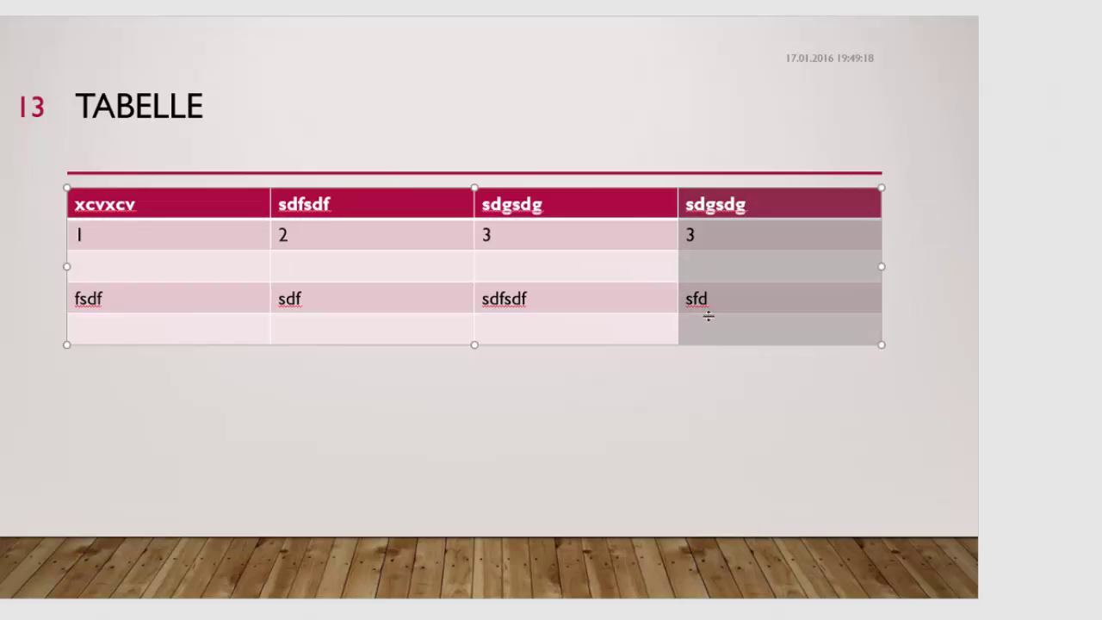
Delete the table's fourth column with Spalten löschen, leaving three columns
right_click(772, 210)
left_click(1001, 177)
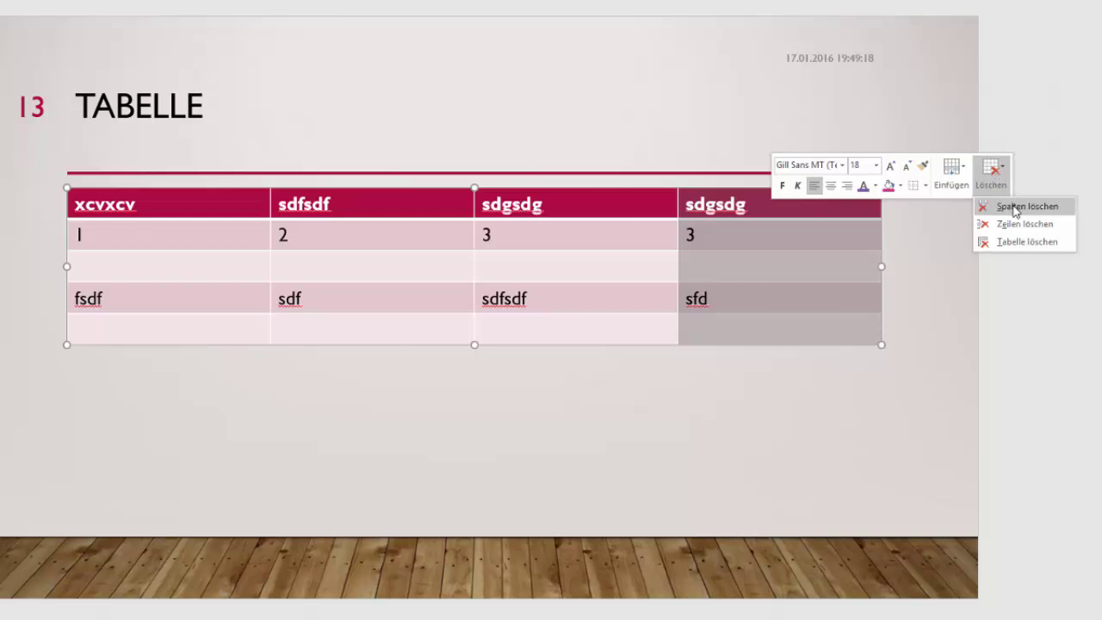
left_click(1016, 211)
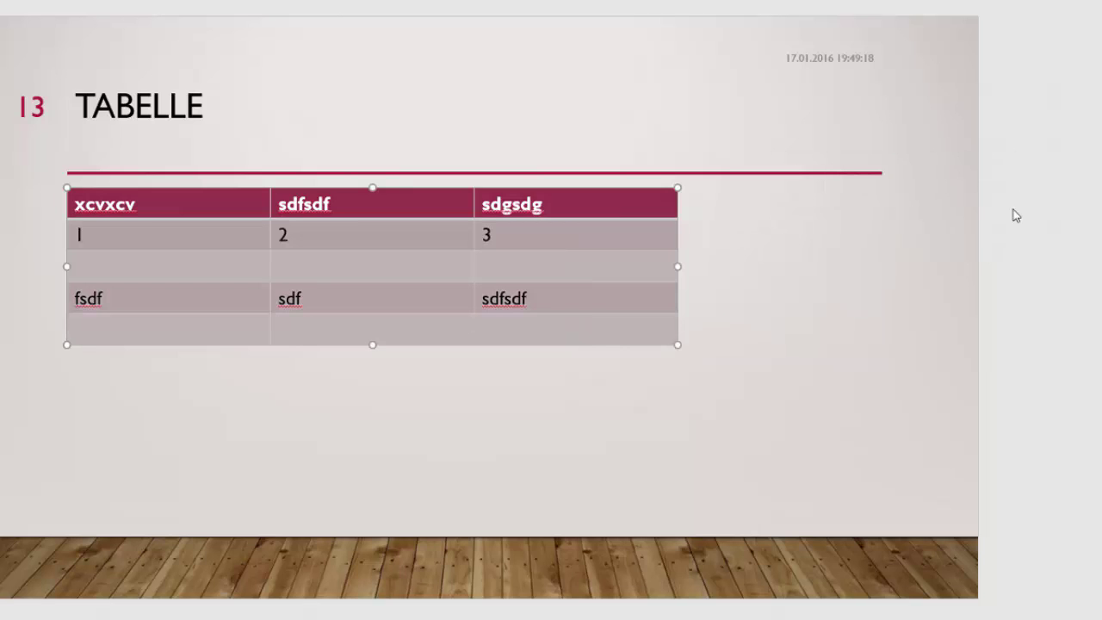
left_click(607, 229)
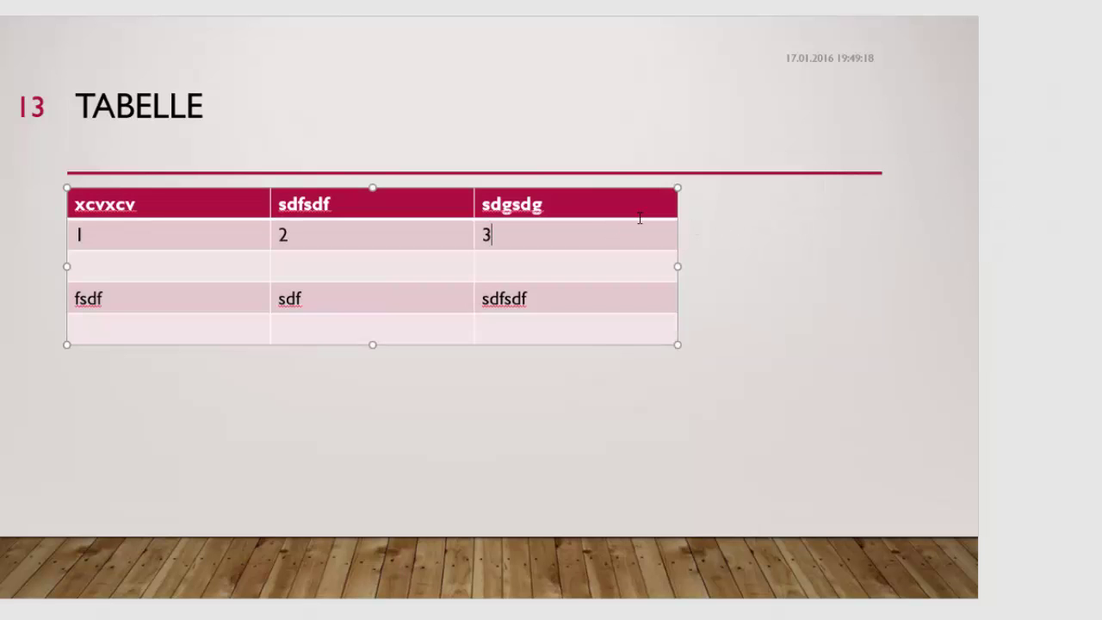
Stretch the table to the slide's right edge and drag its bottom down for taller rows
left_click_drag(678, 186, 881, 186)
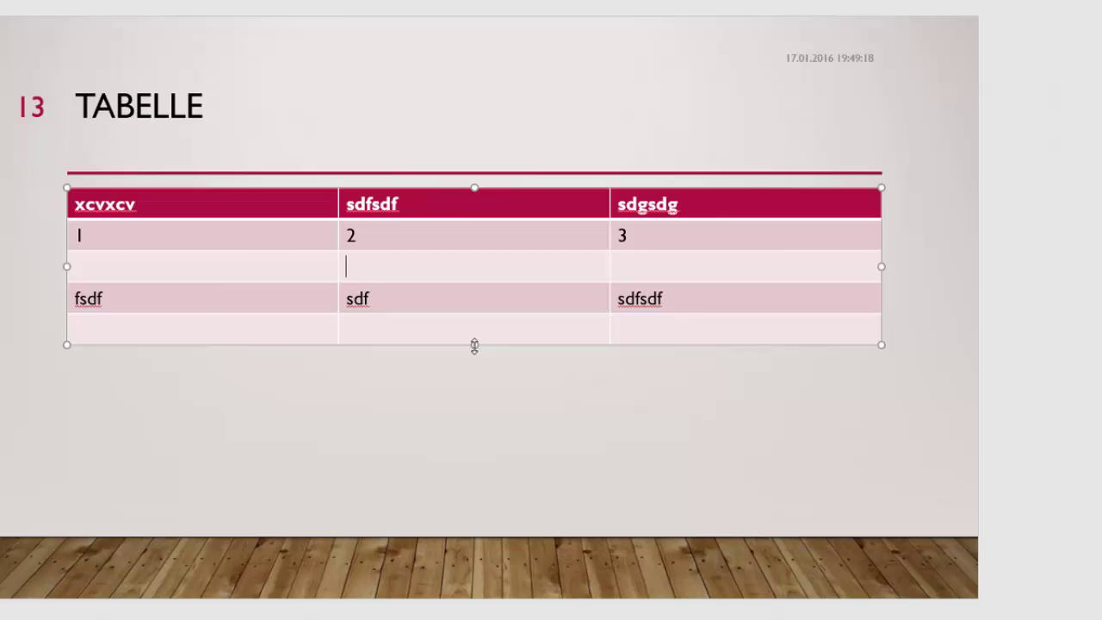
left_click_drag(475, 345, 491, 427)
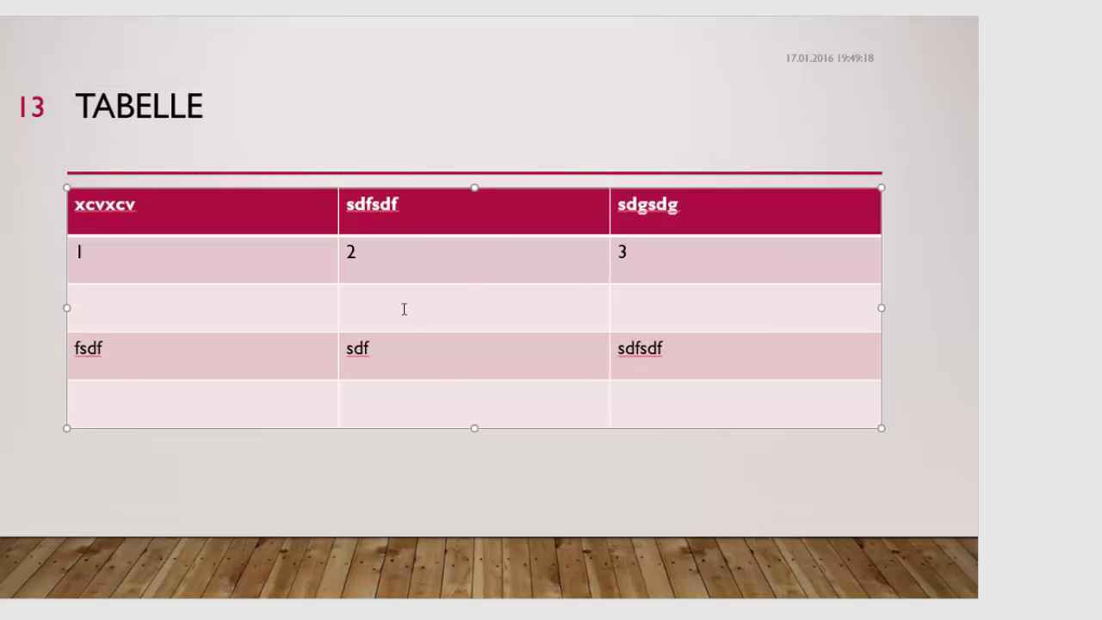
left_click(390, 302)
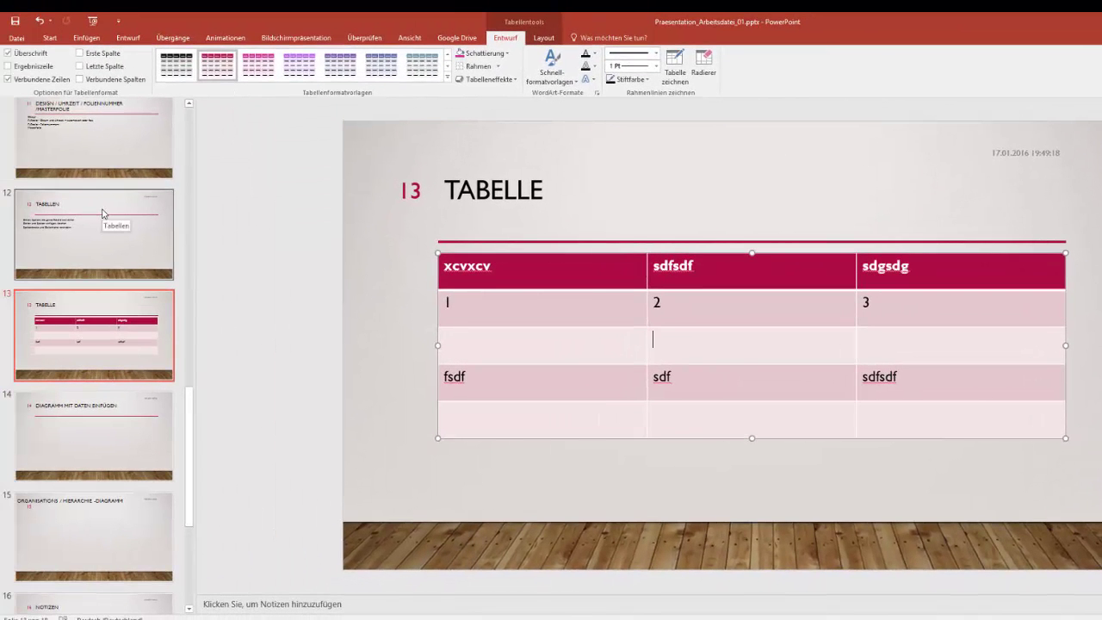
left_click(103, 213)
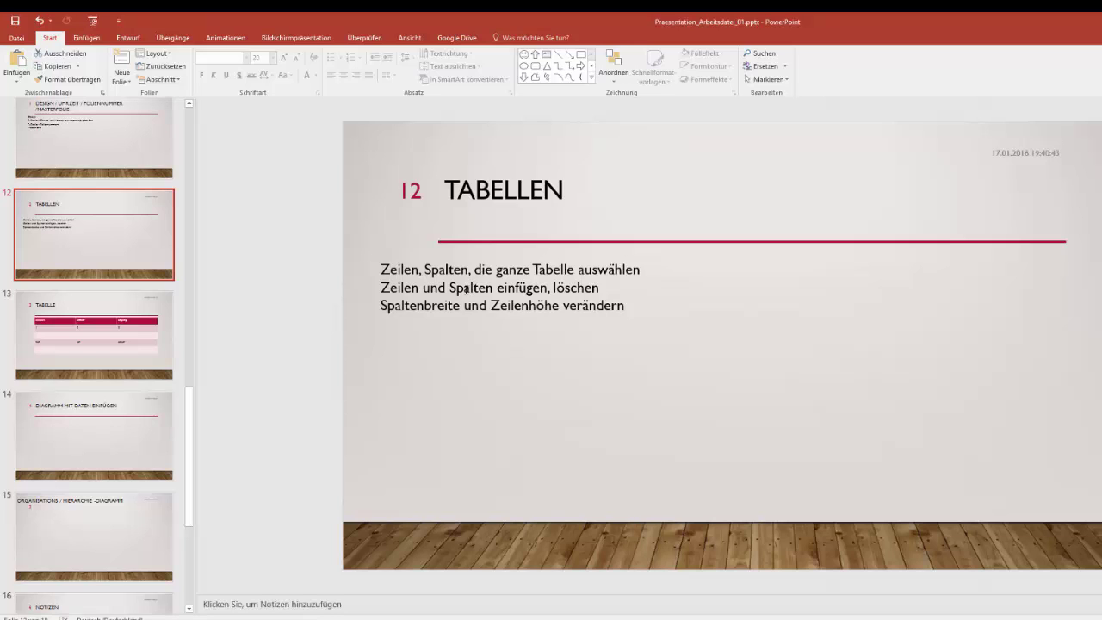
On slide 13, type 'dfgdg dfgdfgdg' and 'dfgdfgdfg' on separate lines in the empty row's middle cell
left_click(130, 343)
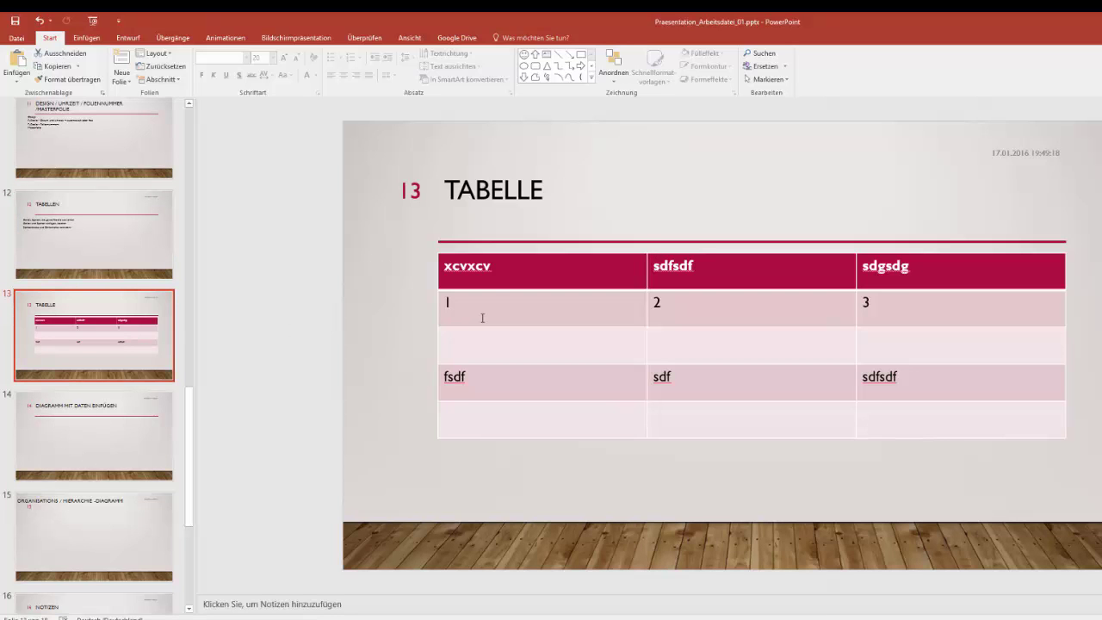
left_click(671, 348)
type("dfg")
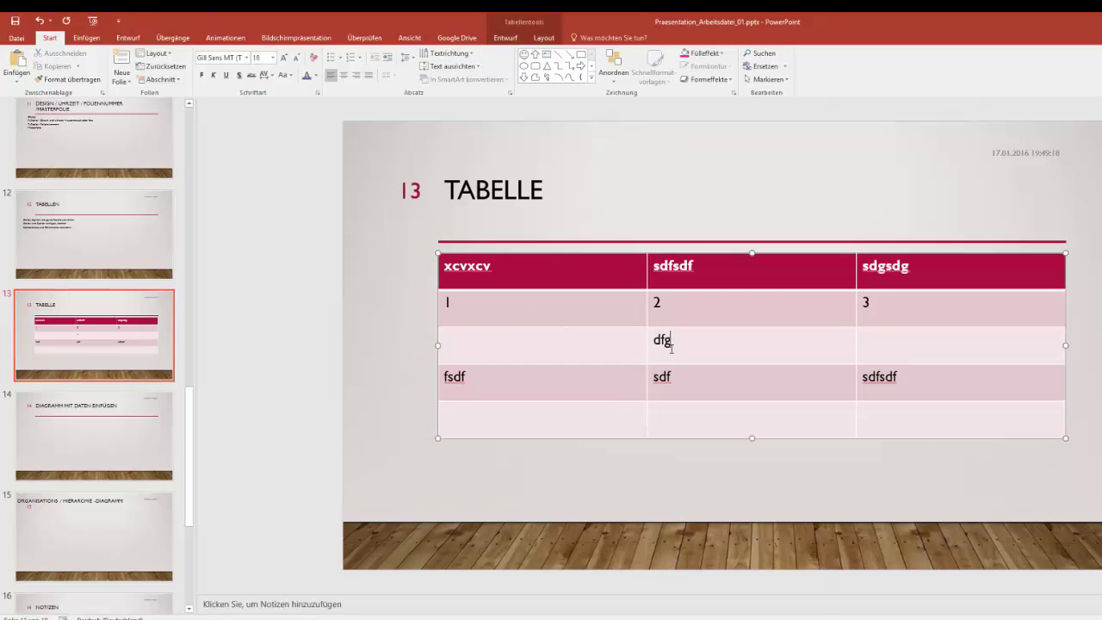
type("dg dfgdfgdg")
key("Return")
type("dfg")
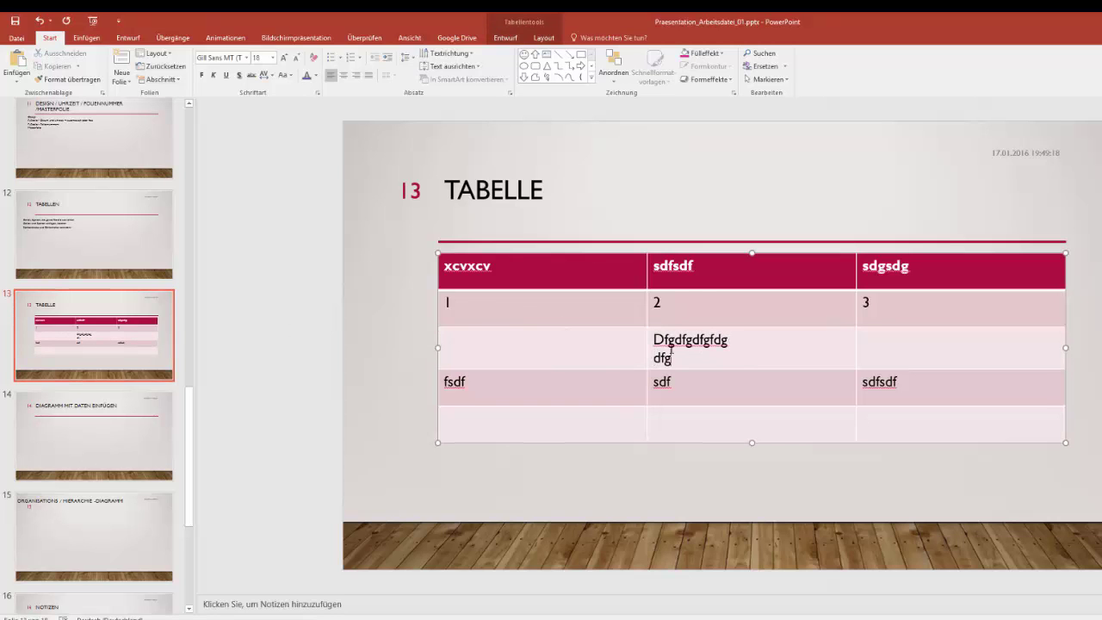
type("dfgdfg")
key("Return")
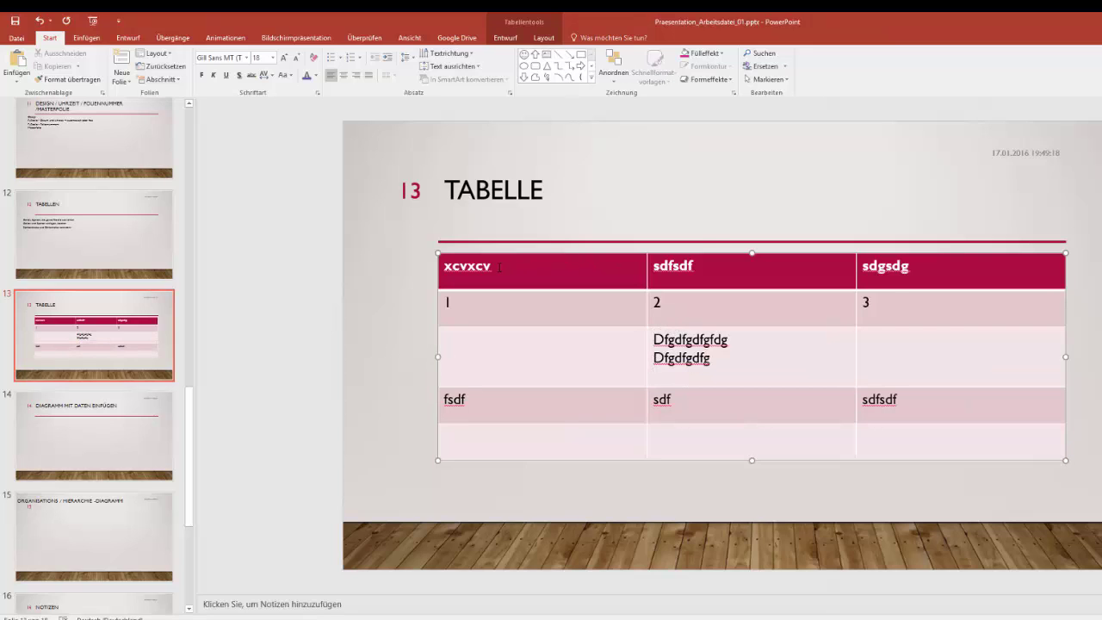
left_click(555, 254)
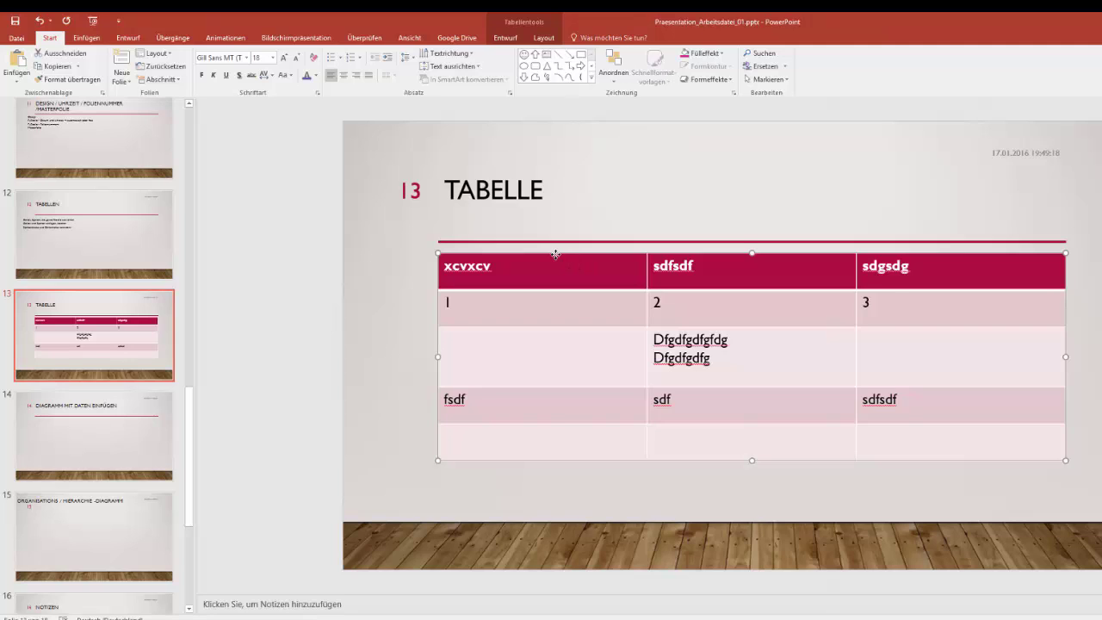